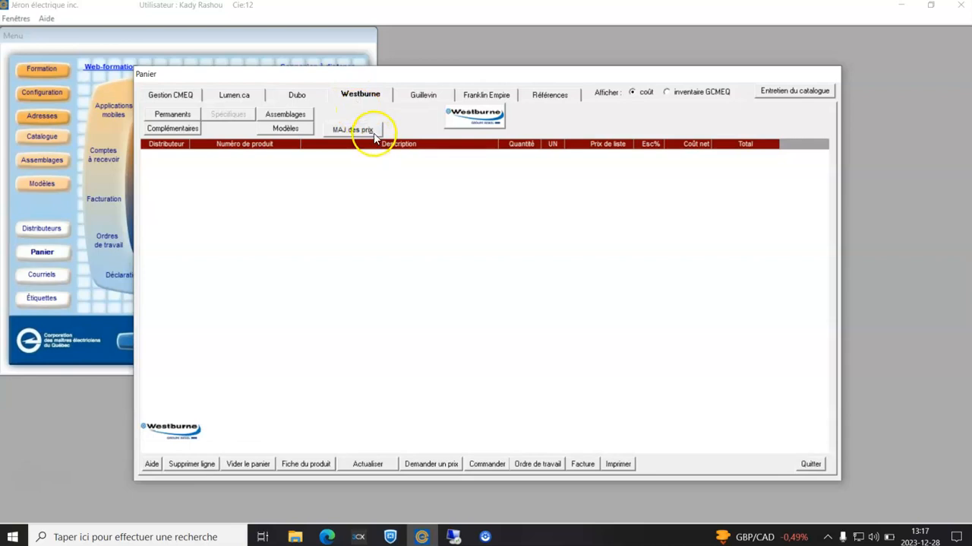
View the Guillevin and Franklin Empire distributor pages of the basket, and close the basket.
{"action": "left_click", "coordinate": [421, 94]}
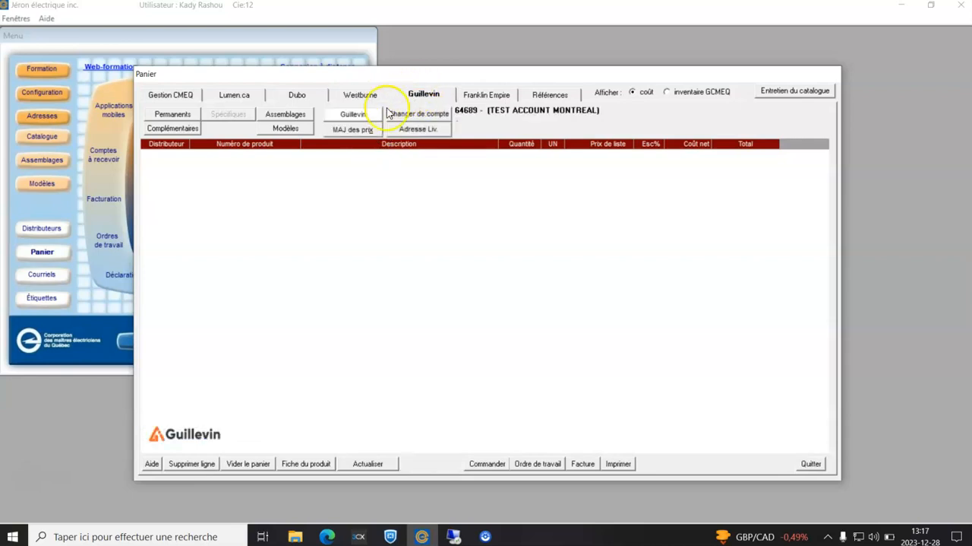
{"action": "left_click", "coordinate": [498, 93]}
{"action": "left_click", "coordinate": [583, 315]}
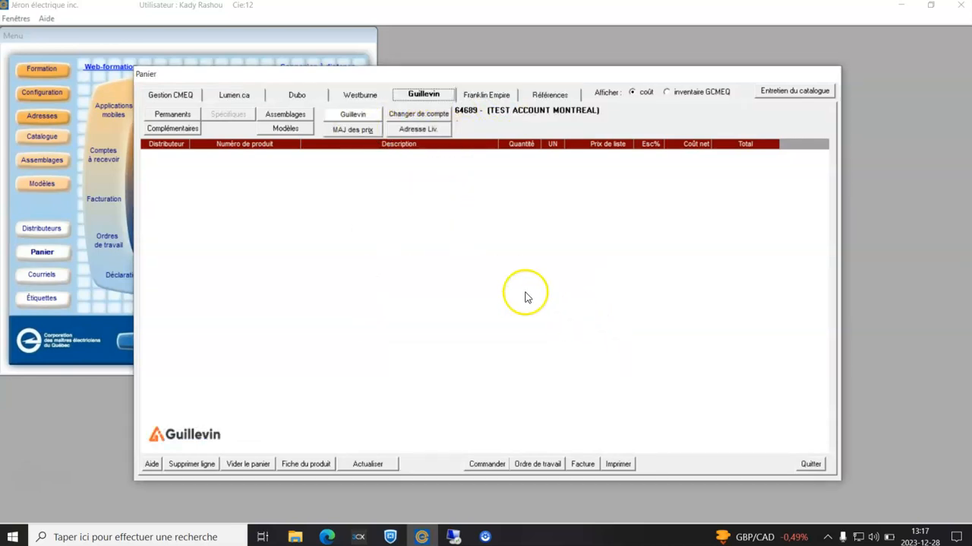
{"action": "left_click", "coordinate": [809, 463]}
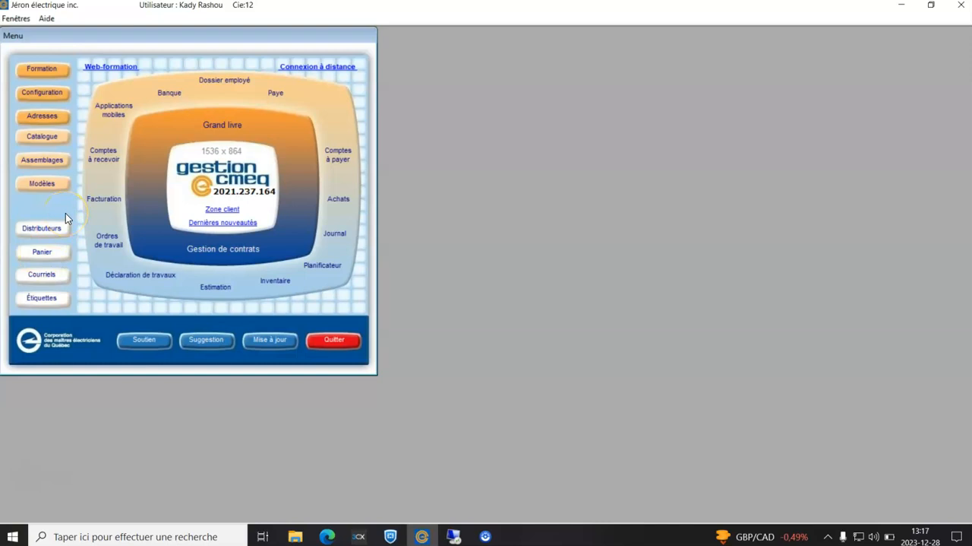
View the product management window reached from the catalogue, and close both windows.
{"action": "left_click", "coordinate": [44, 138]}
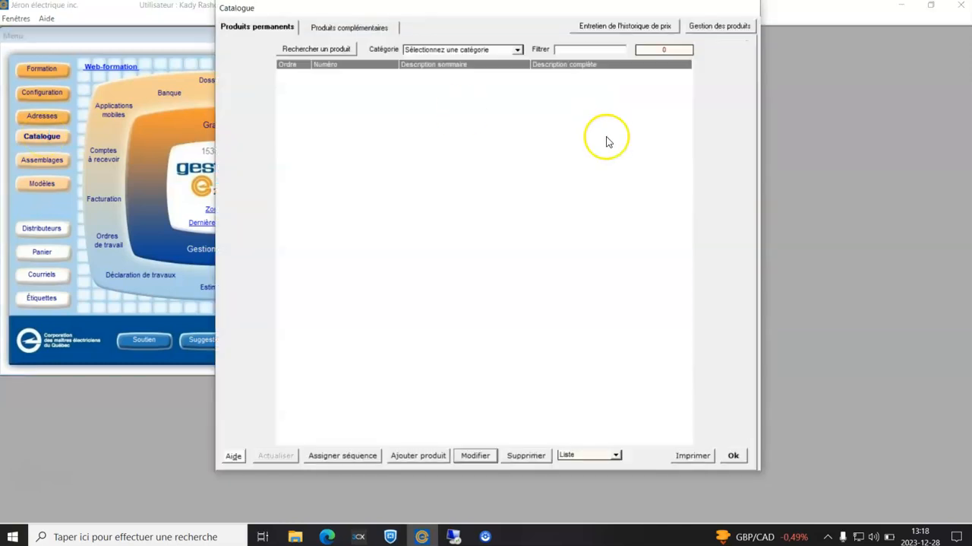
{"action": "left_click", "coordinate": [724, 30]}
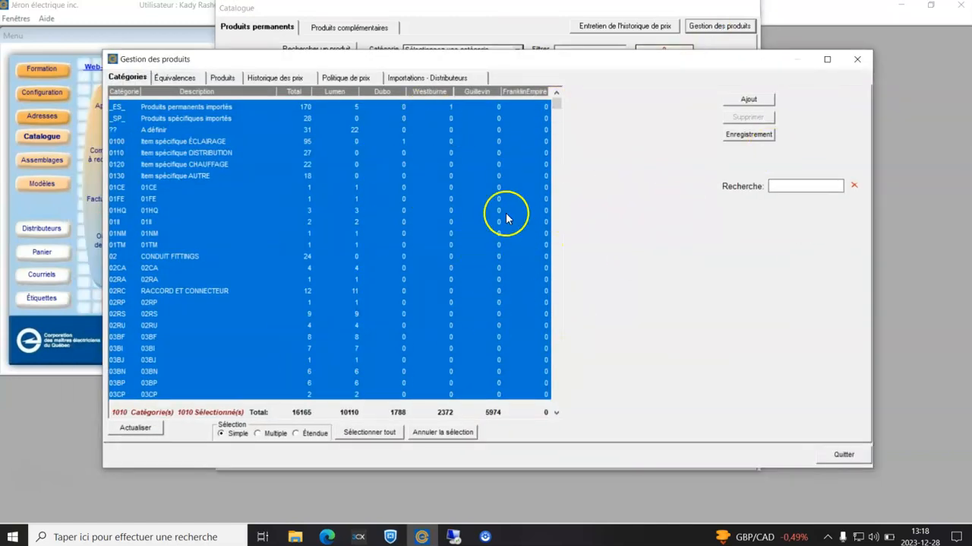
{"action": "left_click", "coordinate": [858, 60]}
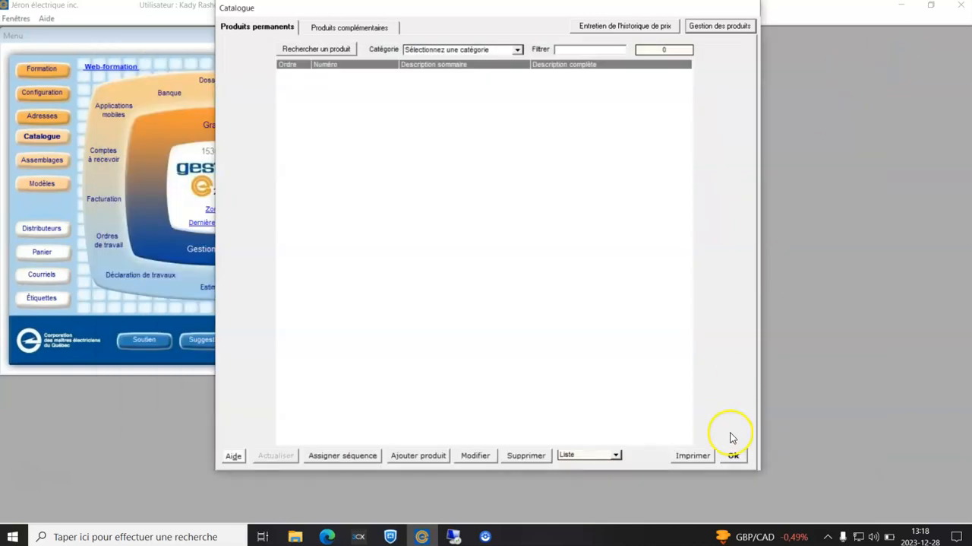
{"action": "left_click", "coordinate": [734, 456]}
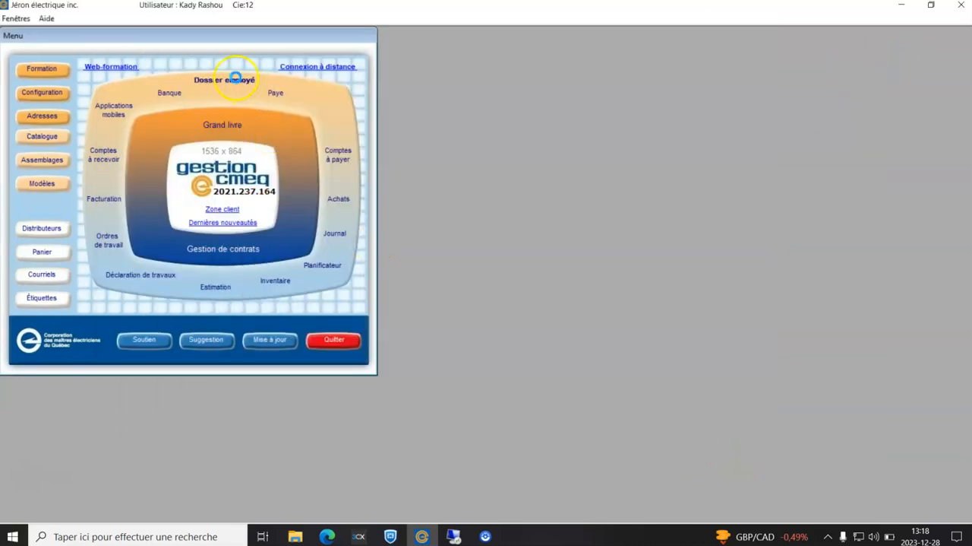
Review the product management access and deletion exceptions in the employee file's access rights, and close the file.
{"action": "left_click", "coordinate": [236, 78]}
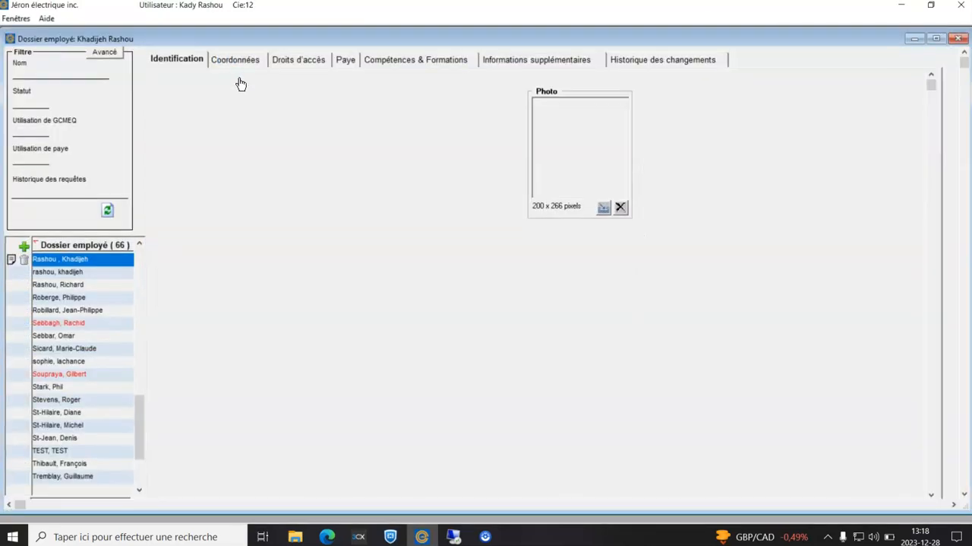
{"action": "left_click", "coordinate": [319, 63]}
{"action": "left_click", "coordinate": [633, 131]}
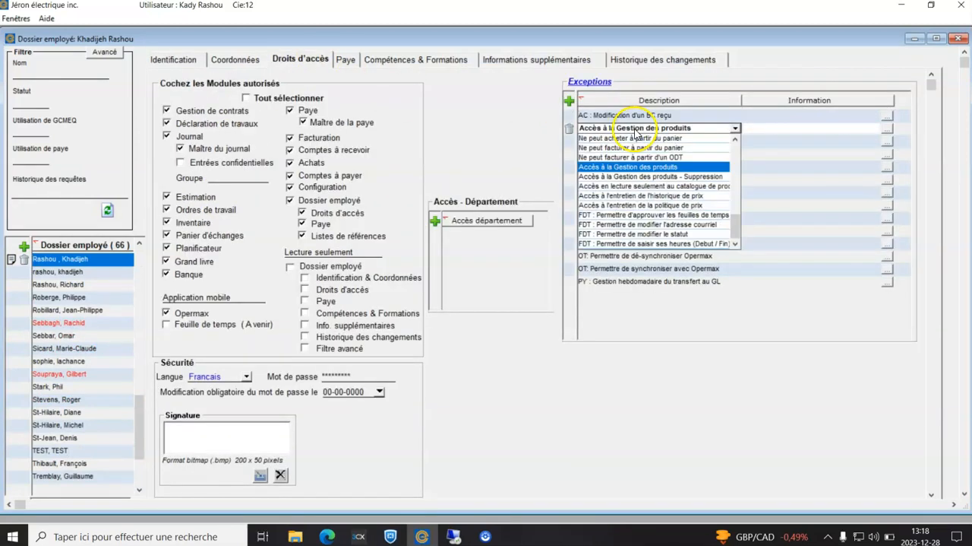
{"action": "left_click", "coordinate": [772, 142]}
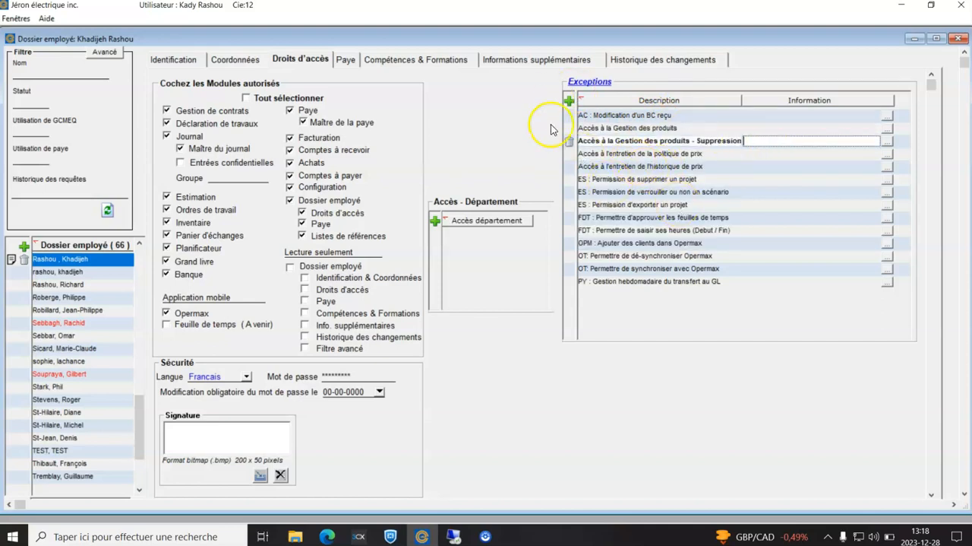
{"action": "left_click", "coordinate": [957, 39]}
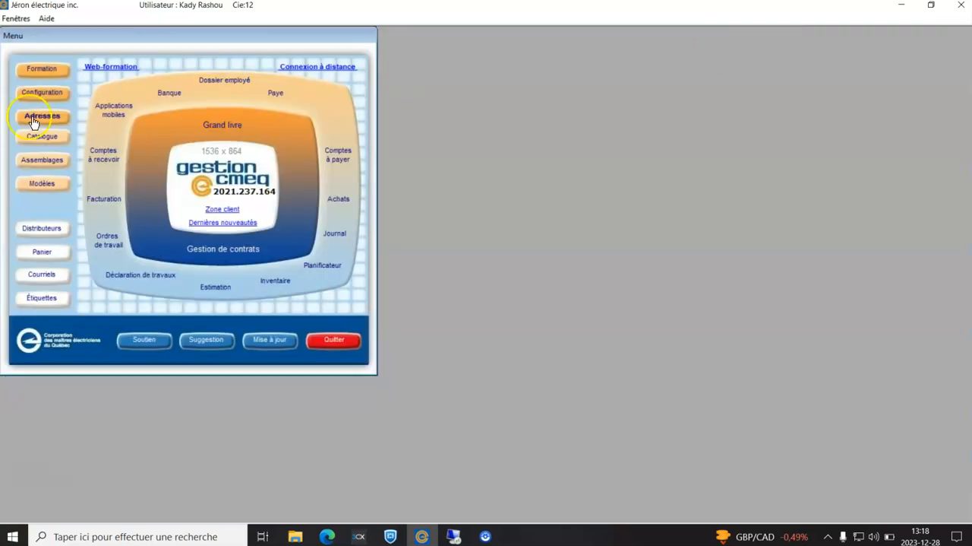
Open the product list in the catalogue's product management.
{"action": "left_click", "coordinate": [47, 136]}
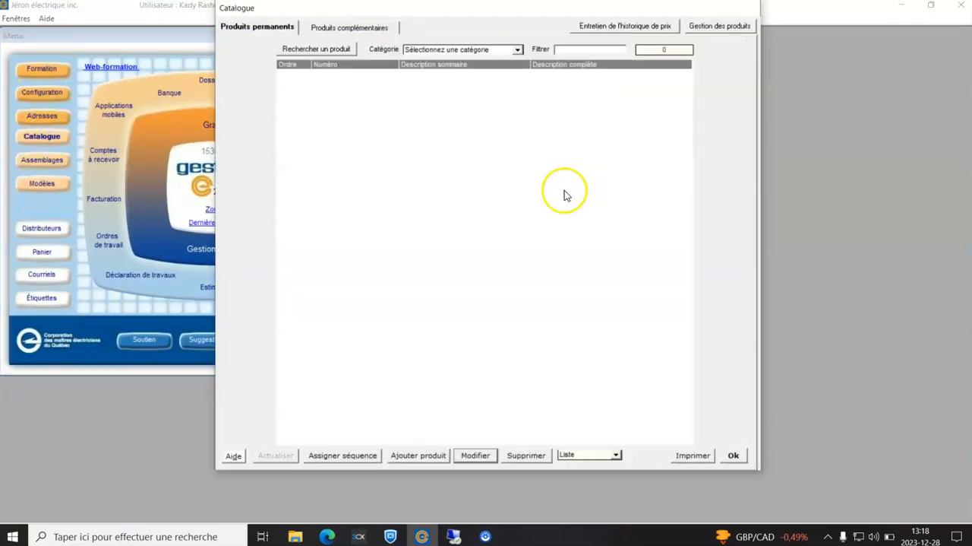
{"action": "left_click", "coordinate": [707, 25]}
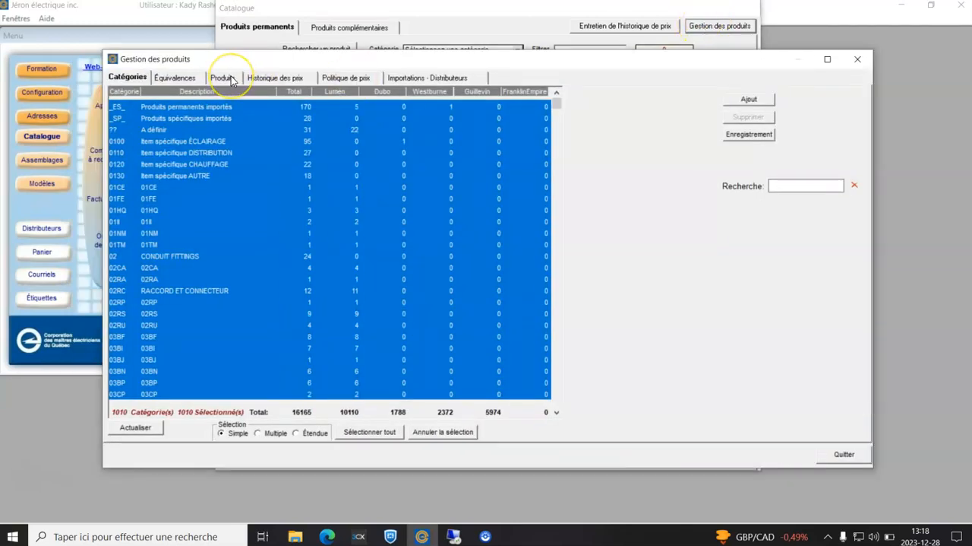
{"action": "left_click", "coordinate": [231, 79]}
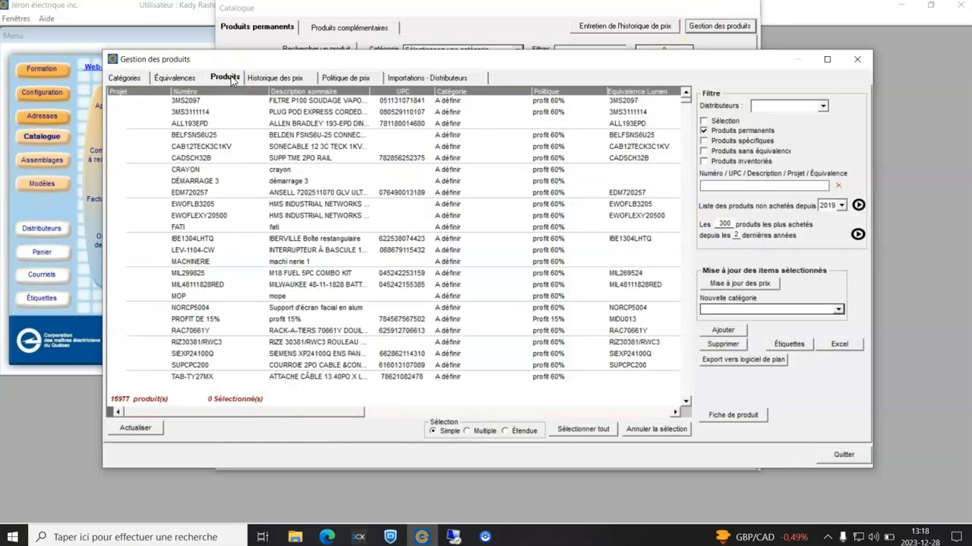
Filter the product list to the distributor Lumen.ca and turn off the permanent products restriction.
{"action": "left_click", "coordinate": [818, 108]}
{"action": "left_click", "coordinate": [818, 108]}
{"action": "left_click", "coordinate": [779, 133]}
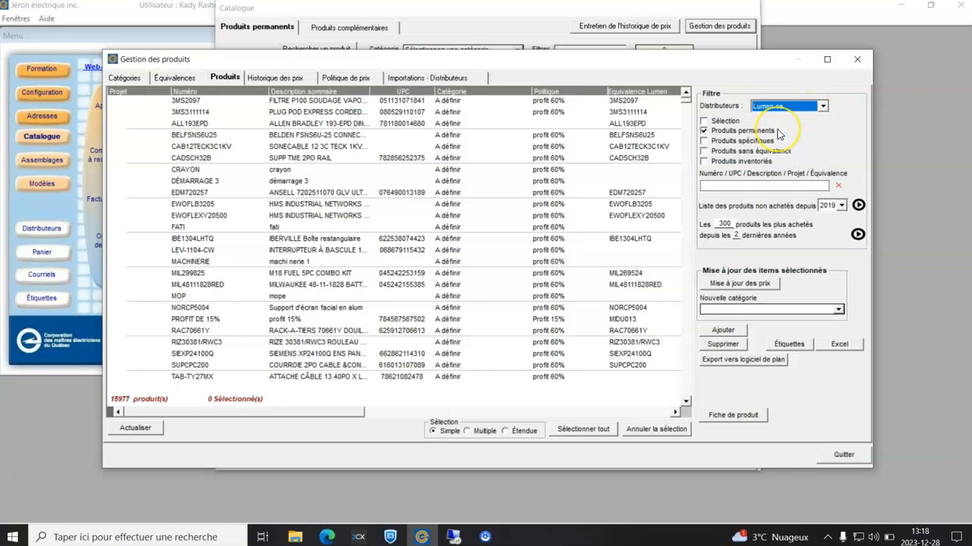
{"action": "left_click", "coordinate": [779, 134]}
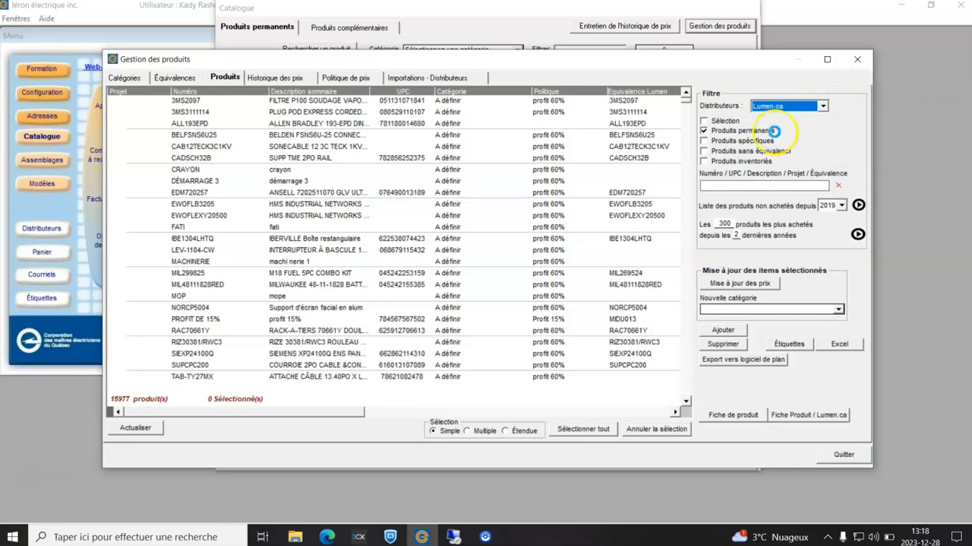
Select all the filtered Lumen.ca products, update their prices and acknowledge the completed update.
{"action": "left_click", "coordinate": [585, 429]}
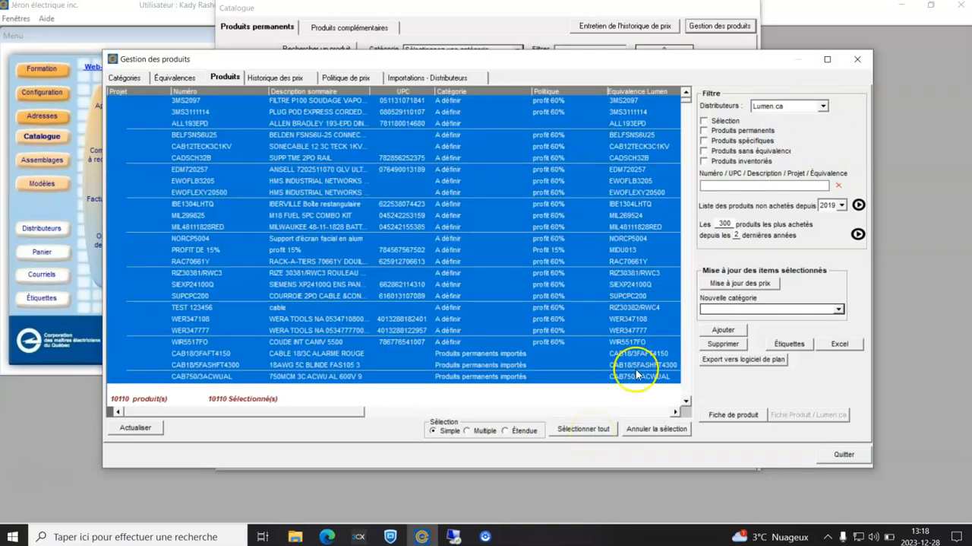
{"action": "left_click", "coordinate": [738, 282]}
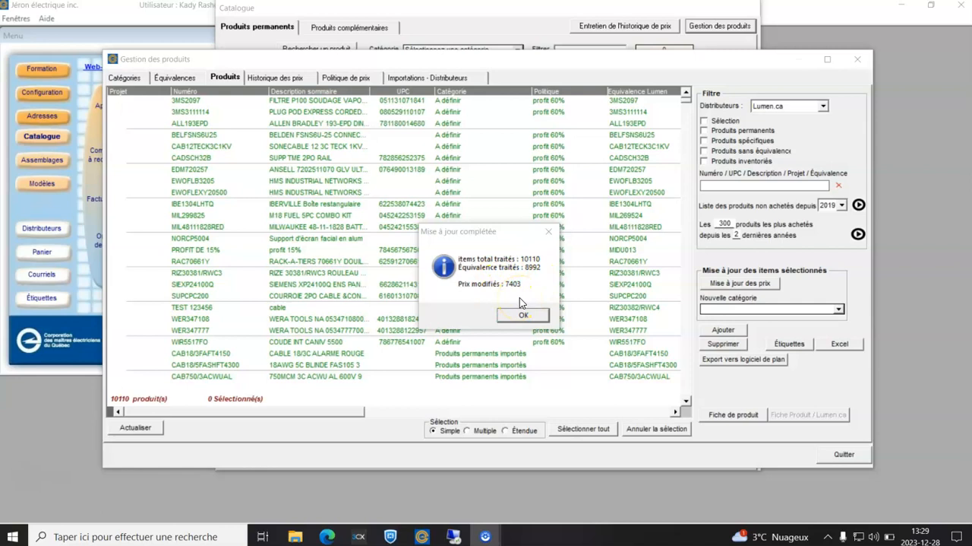
{"action": "left_click", "coordinate": [530, 315]}
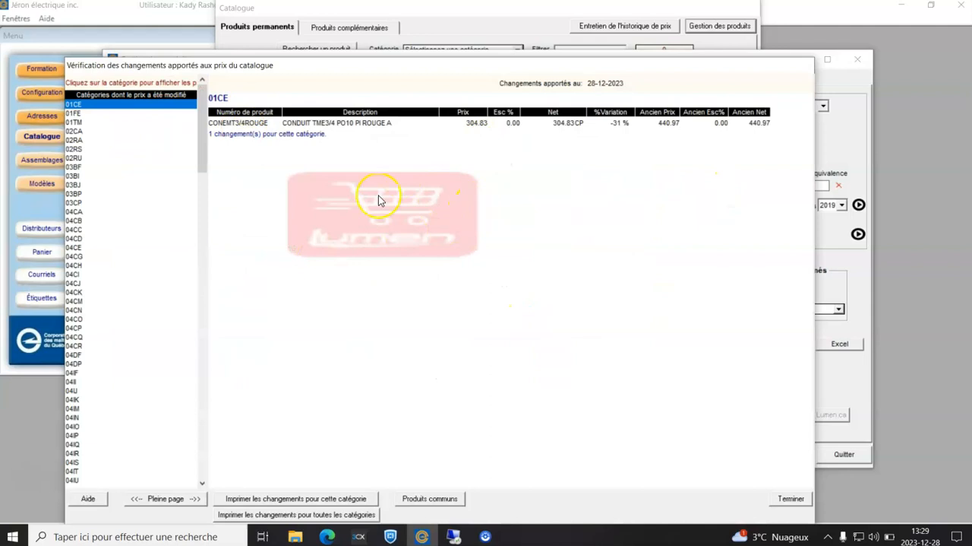
Review the catalogue price changes for several categories, including 03BF and 04CK, and finish the verification.
{"action": "left_click", "coordinate": [121, 167]}
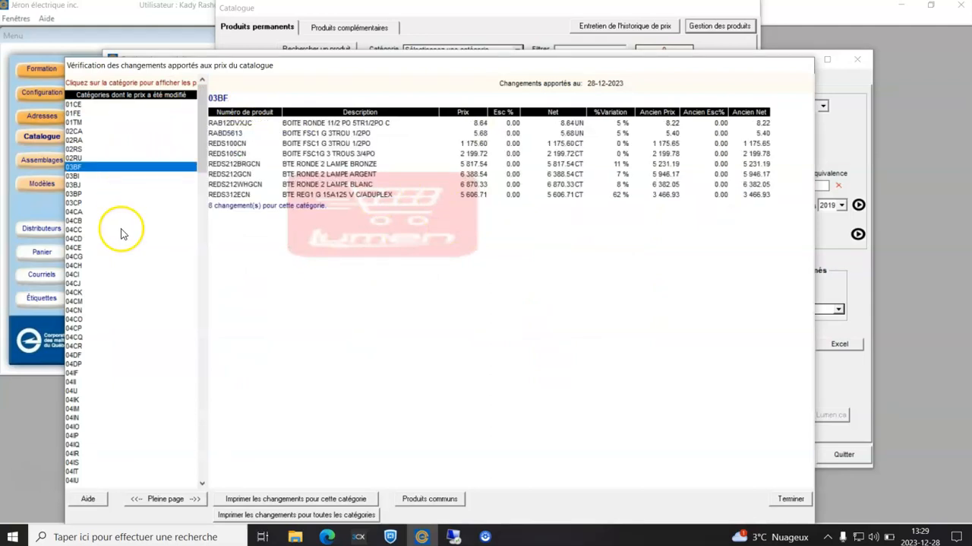
{"action": "left_click", "coordinate": [122, 229]}
{"action": "left_click", "coordinate": [141, 292]}
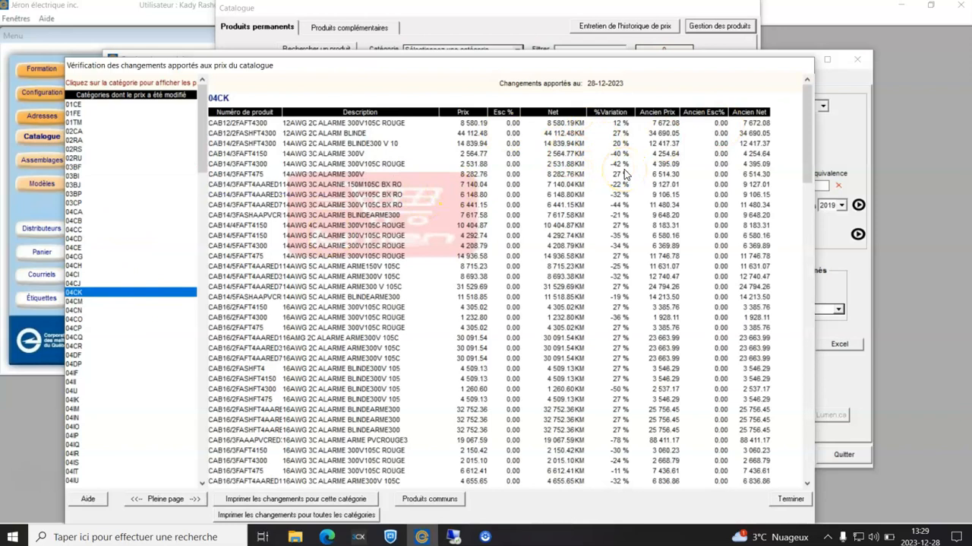
{"action": "left_click", "coordinate": [794, 499]}
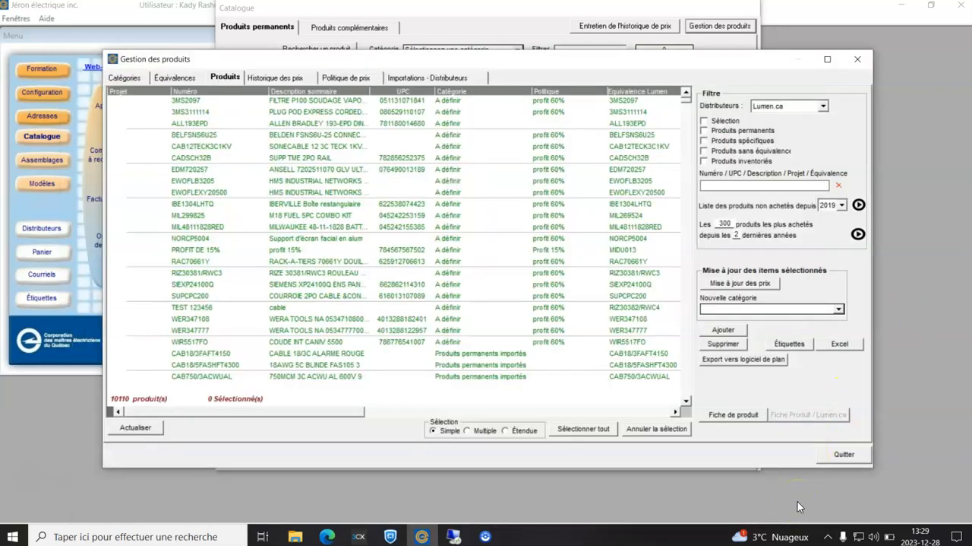
Maximize the product management window and sort the products by whether a distributor equivalence was found.
{"action": "left_click", "coordinate": [827, 59]}
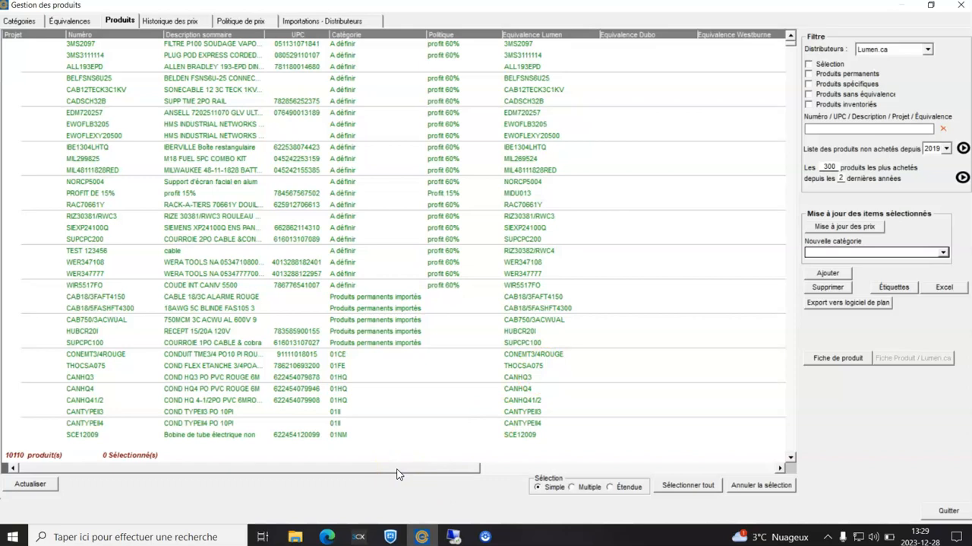
{"action": "left_click_drag", "start_coordinate": [398, 470], "coordinate": [710, 391]}
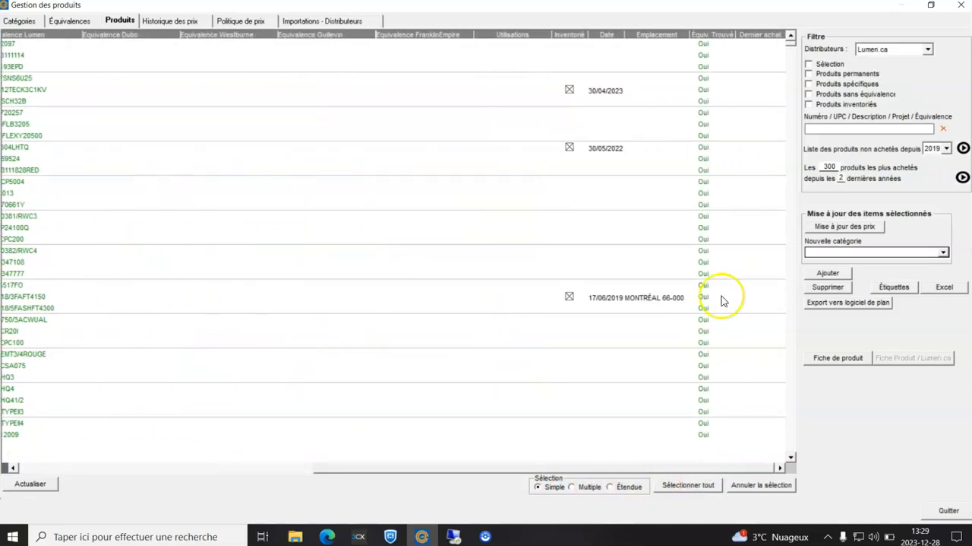
{"action": "right_click", "coordinate": [706, 35]}
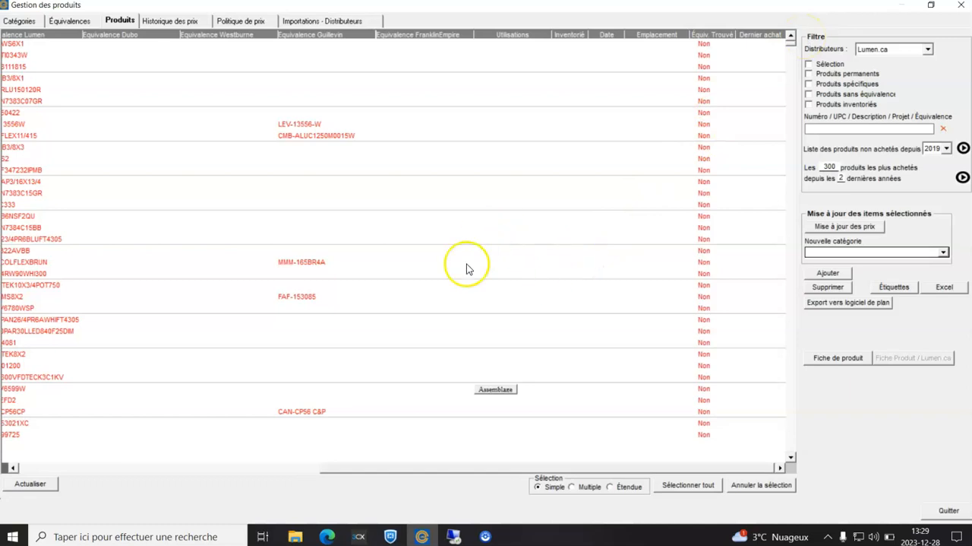
Examine the price history of product VISFWS6X1 from its product sheet, and close the history and the sheet.
{"action": "left_click_drag", "start_coordinate": [375, 469], "coordinate": [27, 441]}
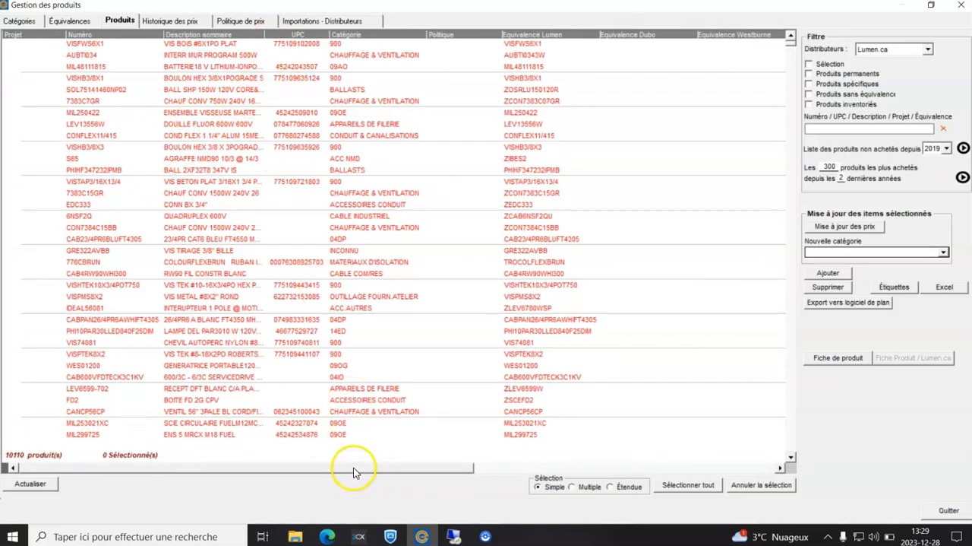
{"action": "left_click_drag", "start_coordinate": [354, 466], "coordinate": [630, 451]}
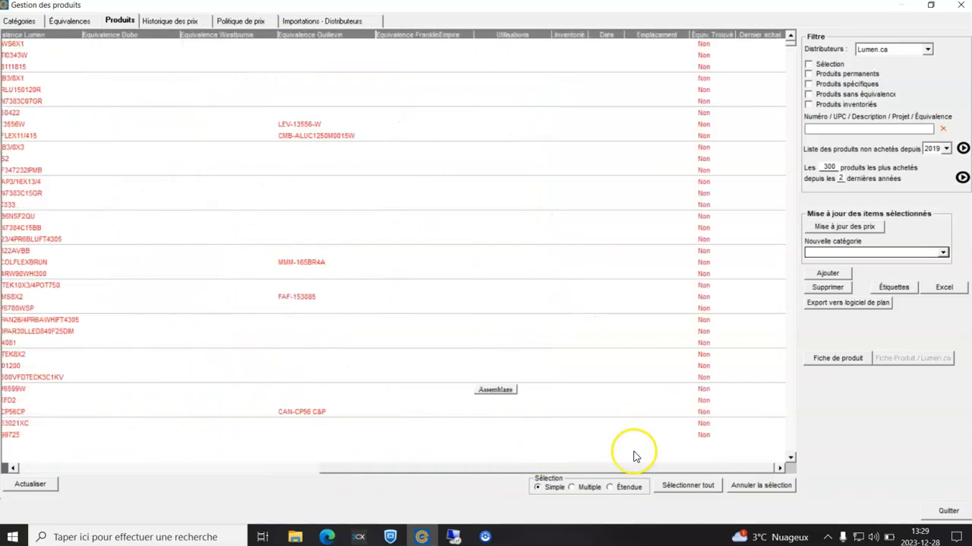
{"action": "left_click", "coordinate": [705, 45]}
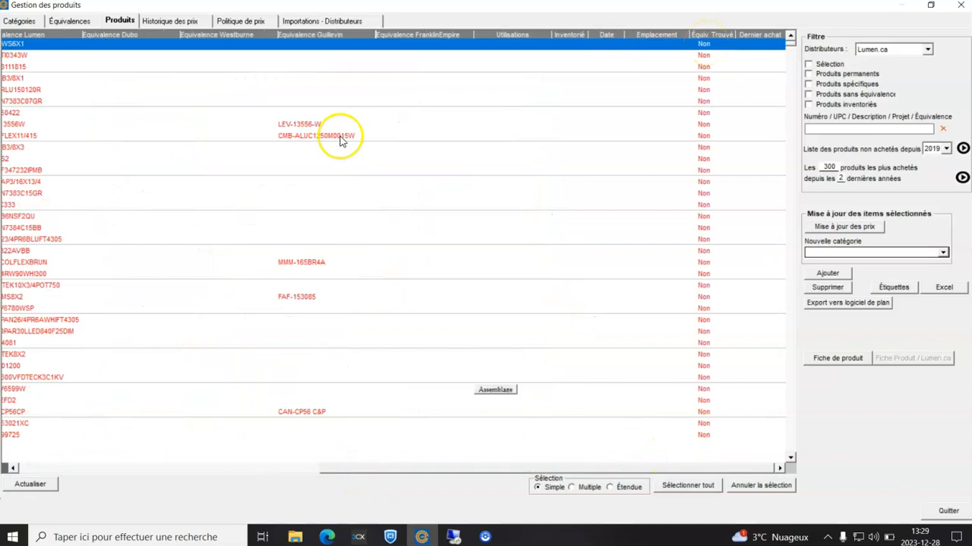
{"action": "left_click", "coordinate": [202, 467]}
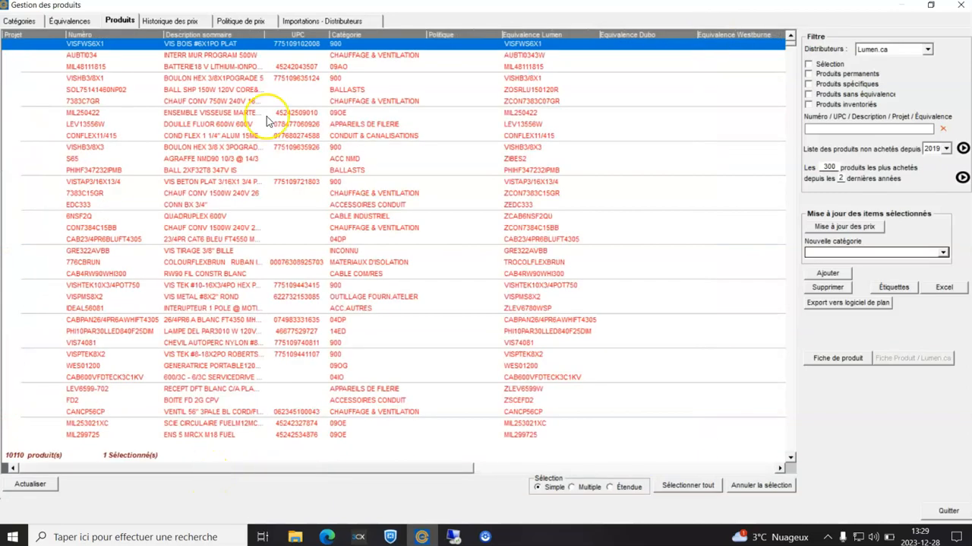
{"action": "double_click", "coordinate": [273, 45]}
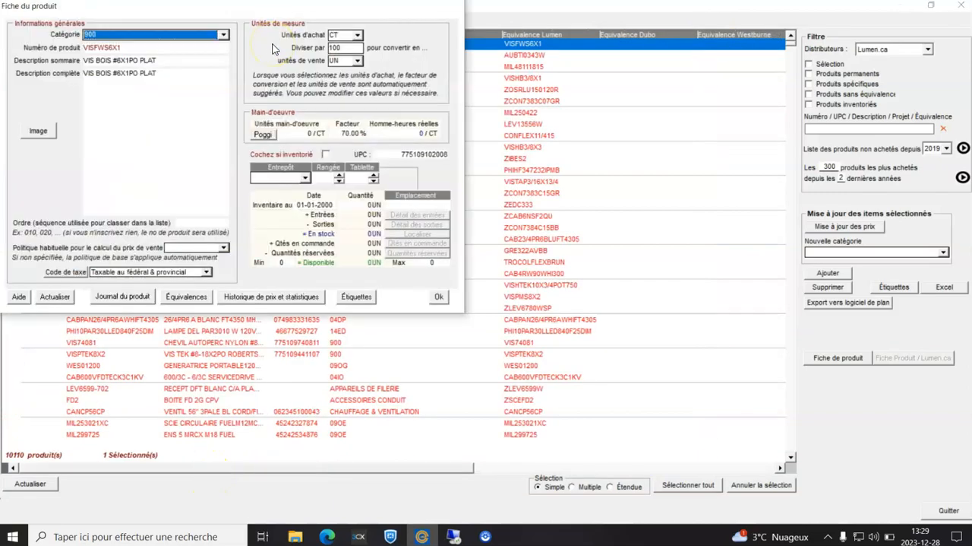
{"action": "left_click", "coordinate": [301, 295]}
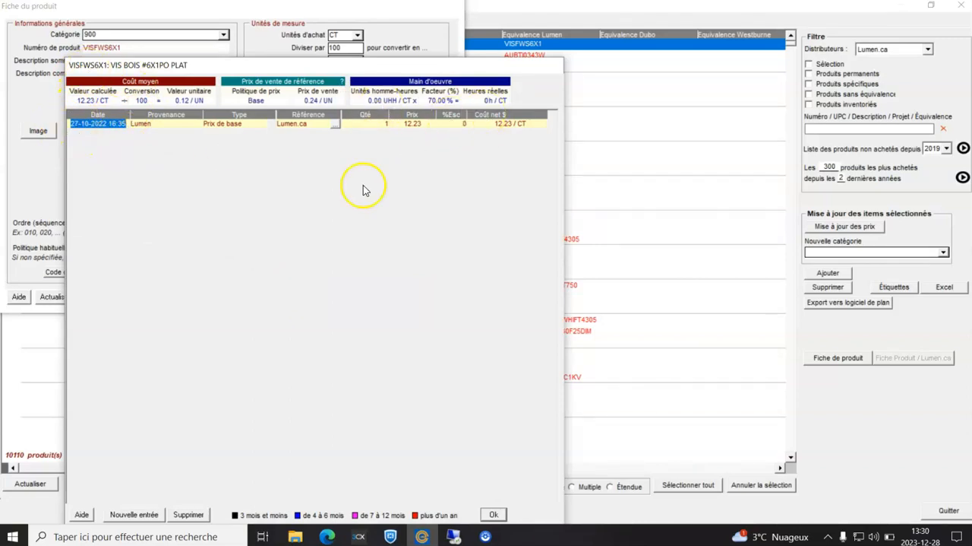
{"action": "left_click", "coordinate": [493, 515]}
{"action": "left_click", "coordinate": [445, 302]}
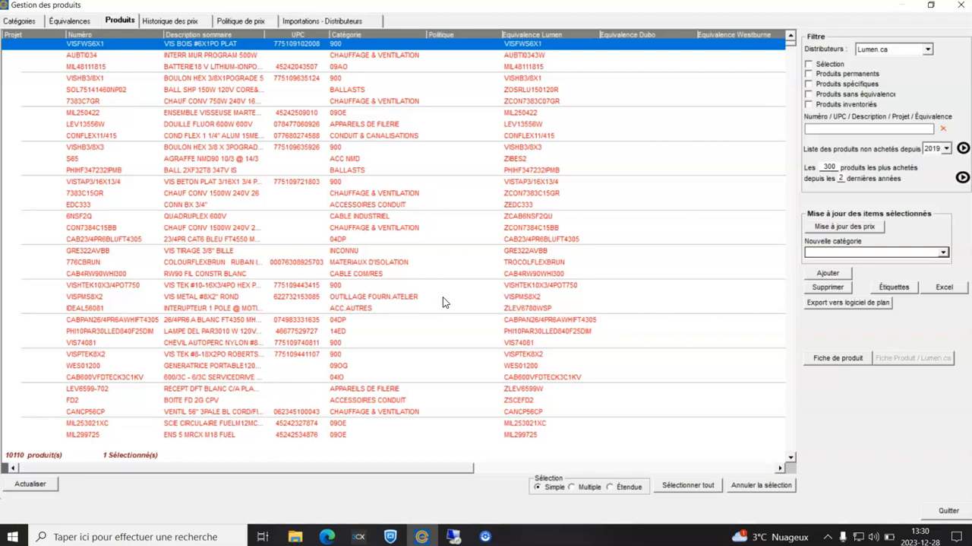
Use multiple selection mode to select several individual products without a found equivalence, including AUBTI034 and MIL48111815.
{"action": "left_click_drag", "start_coordinate": [430, 465], "coordinate": [380, 517]}
{"action": "left_click", "coordinate": [619, 488]}
{"action": "left_click", "coordinate": [589, 487]}
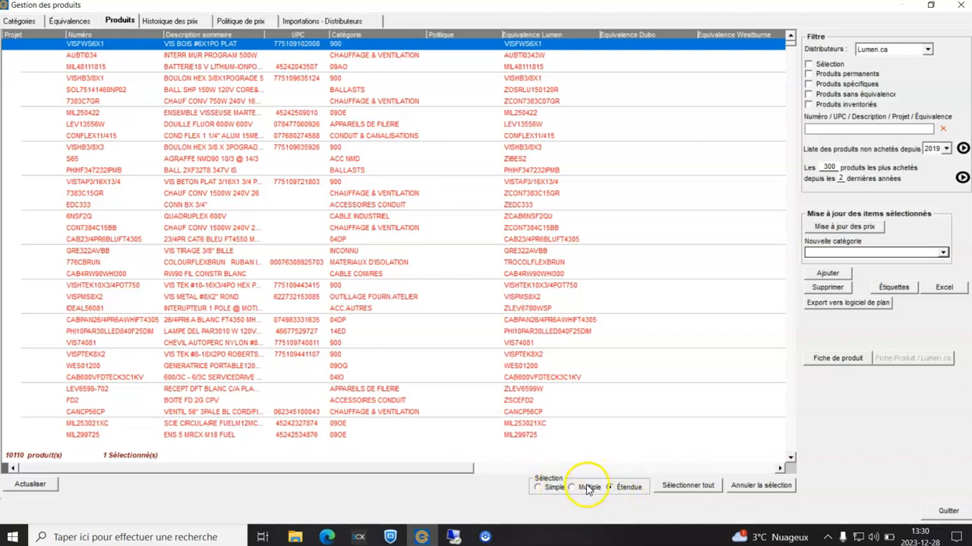
{"action": "left_click", "coordinate": [521, 55]}
{"action": "left_click", "coordinate": [521, 66]}
{"action": "left_click", "coordinate": [526, 89]}
{"action": "left_click", "coordinate": [538, 113]}
{"action": "left_click", "coordinate": [538, 114]}
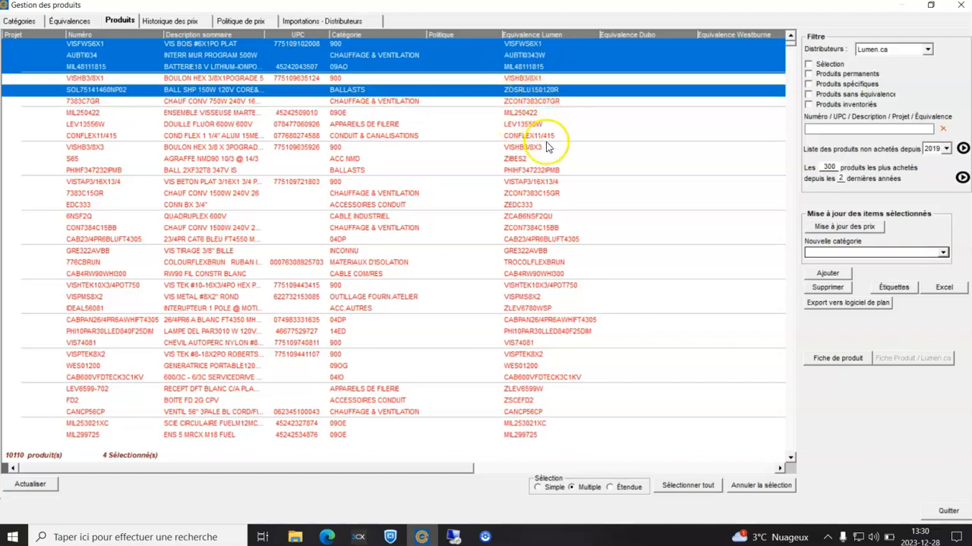
{"action": "left_click", "coordinate": [549, 147]}
{"action": "left_click", "coordinate": [553, 158]}
Switch the list to extended selection mode and select product VISFWS6X1.
{"action": "left_click", "coordinate": [610, 486]}
{"action": "left_click", "coordinate": [497, 46]}
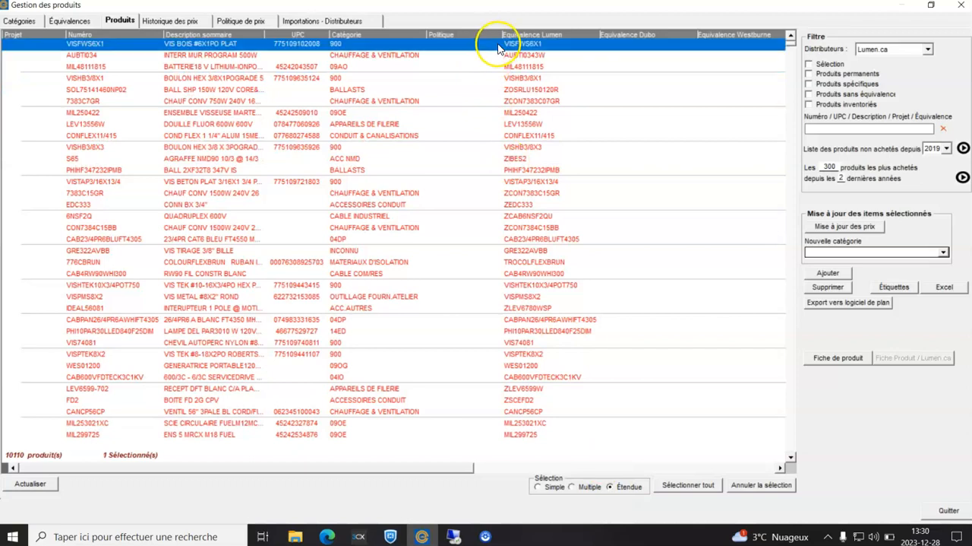
{"action": "left_click_drag", "start_coordinate": [434, 467], "coordinate": [623, 462]}
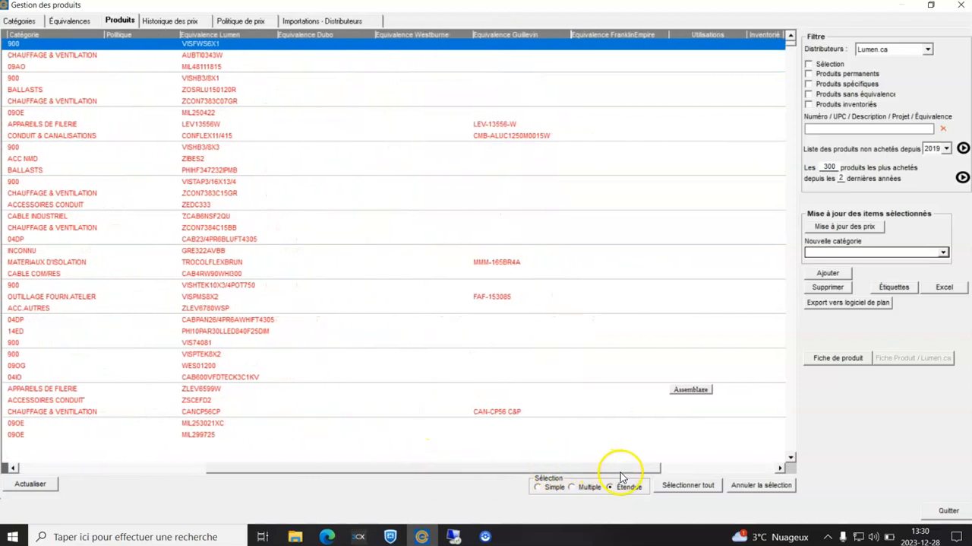
Extend the selection from VISFWS6X1 through CAB600VFDTECK3C1KV and delete the selected products from the catalogue.
{"action": "left_click", "coordinate": [646, 379], "text": "shift"}
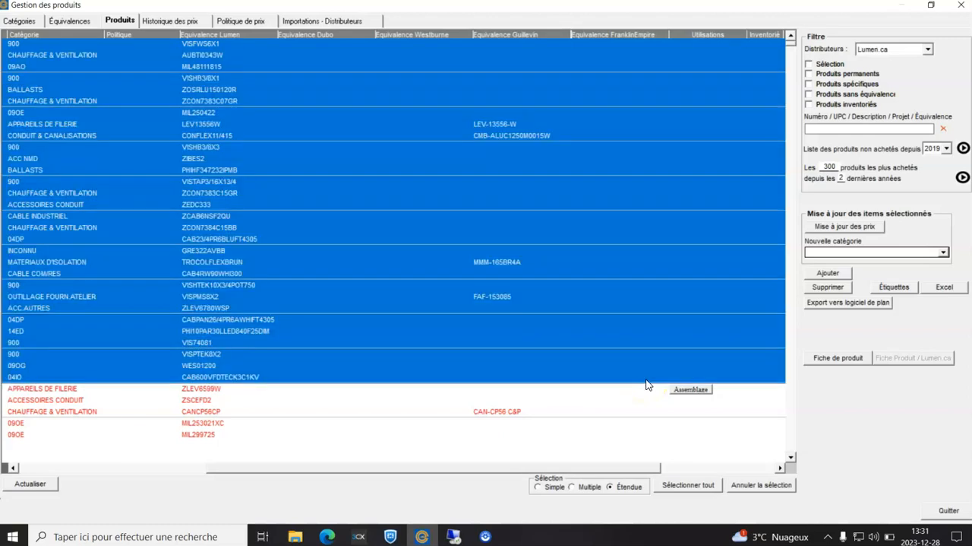
{"action": "left_click", "coordinate": [826, 287]}
{"action": "left_click", "coordinate": [524, 321]}
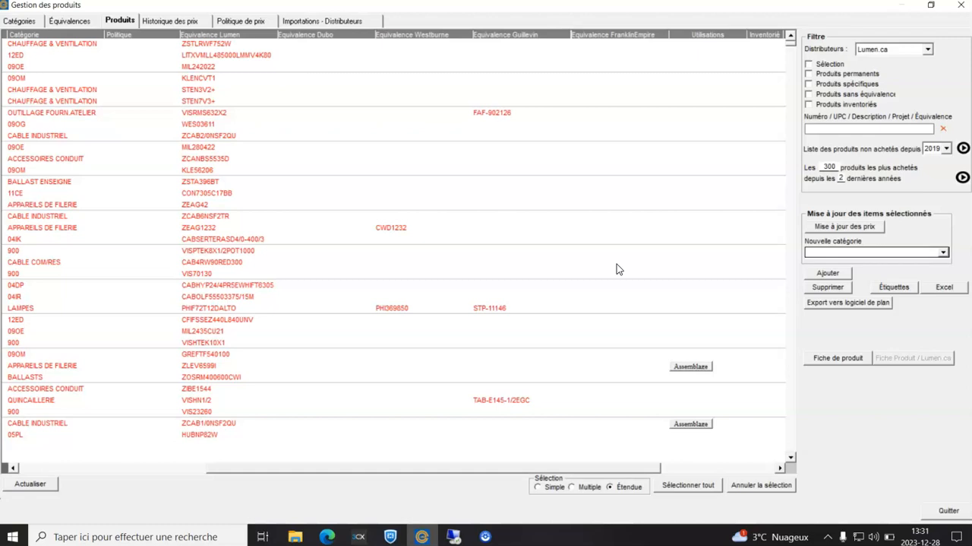
Examine the assembly uses of the remaining products without a found equivalence, selecting ZLEV6599I, GREFTF540100 and VISHN1/2 in turn.
{"action": "left_click", "coordinate": [661, 370]}
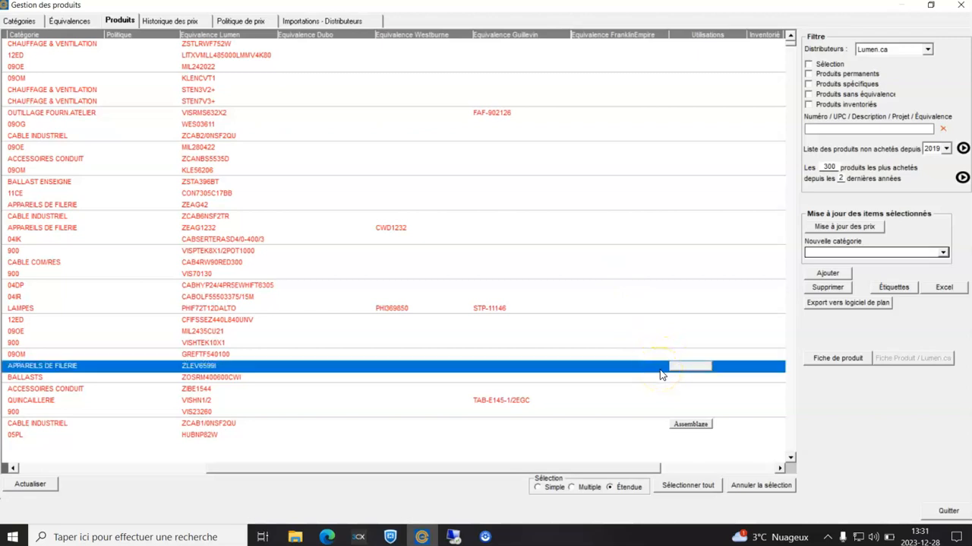
{"action": "left_click", "coordinate": [658, 355]}
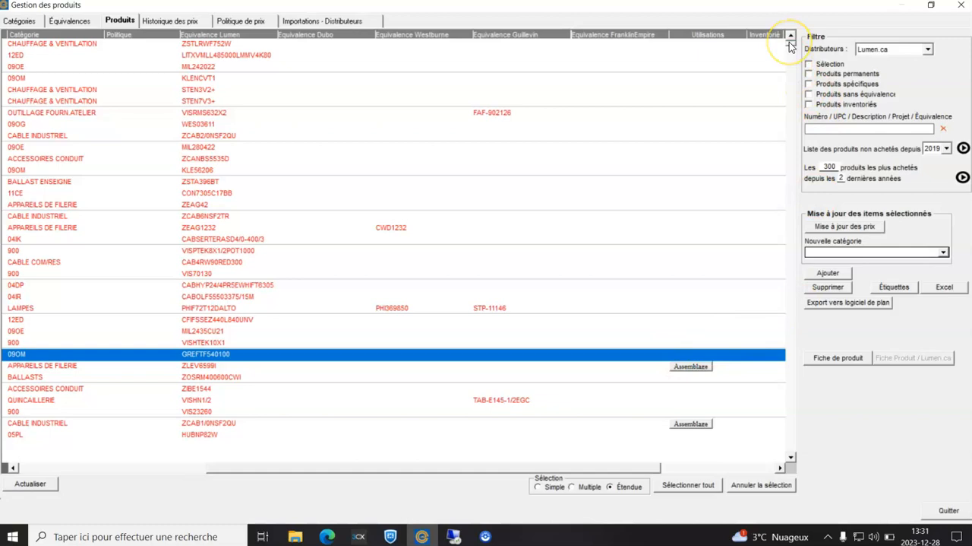
{"action": "mouse_move", "coordinate": [792, 46]}
{"action": "left_mouse_down"}
{"action": "mouse_move", "coordinate": [792, 55]}
{"action": "mouse_move", "coordinate": [791, 42]}
{"action": "left_mouse_up"}
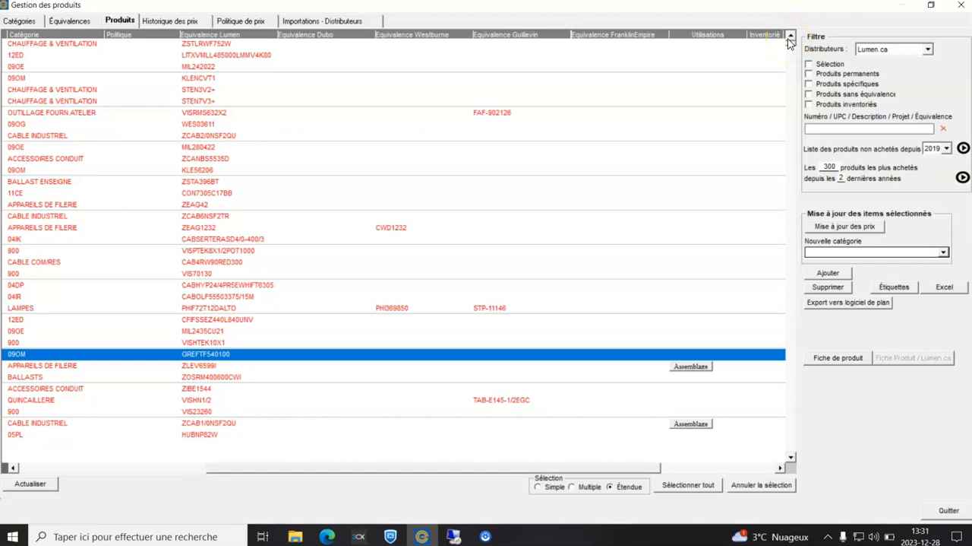
{"action": "left_click", "coordinate": [225, 368]}
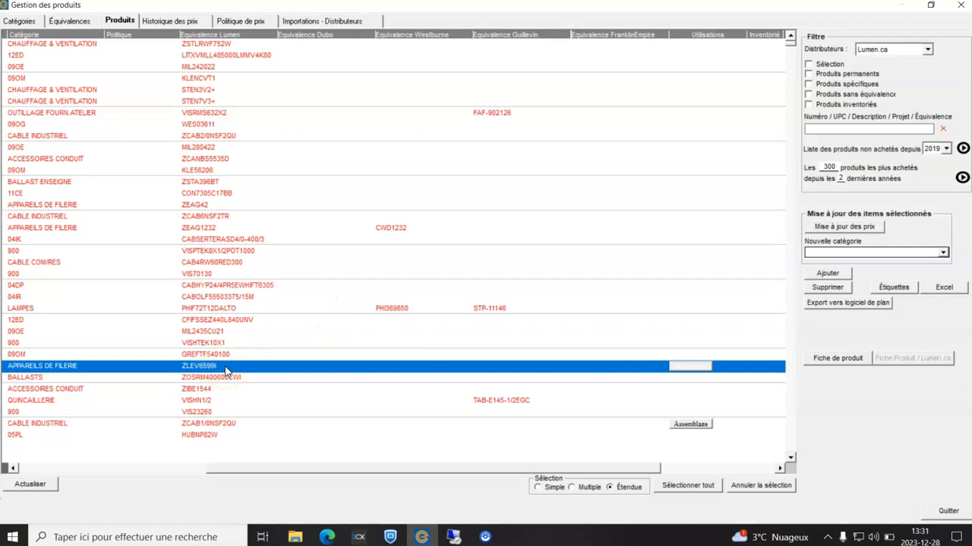
{"action": "left_click", "coordinate": [647, 403]}
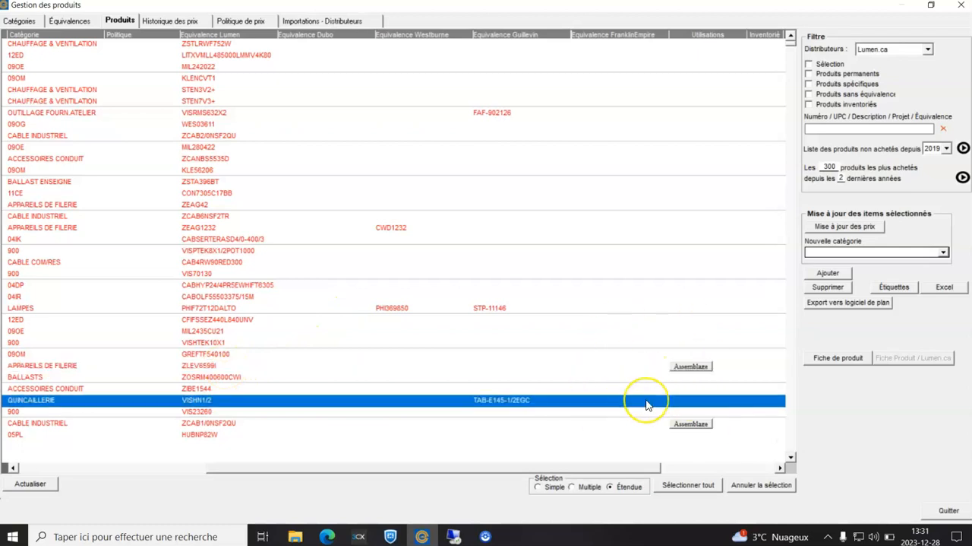